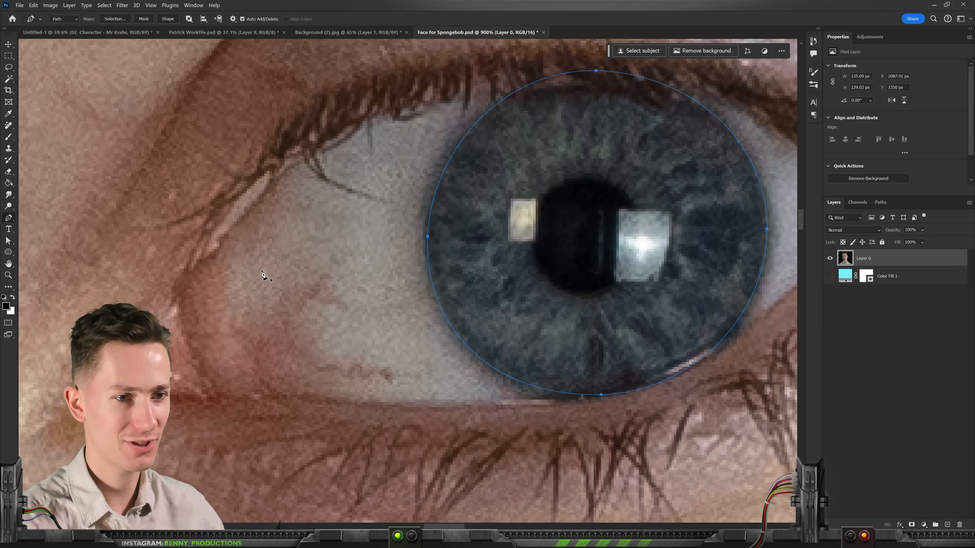
Step: Adjust the circular path around the portrait's iris, and rotate the copied iris about -3° over Mr Krabs' eye
scroll(281, 249, down, 2)
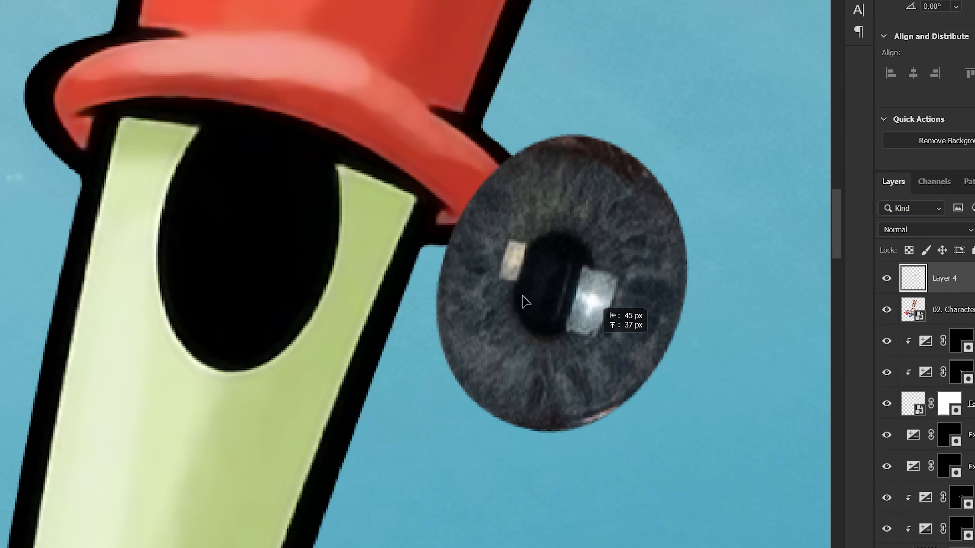
drag(522, 365, 529, 319)
drag(596, 103, 589, 108)
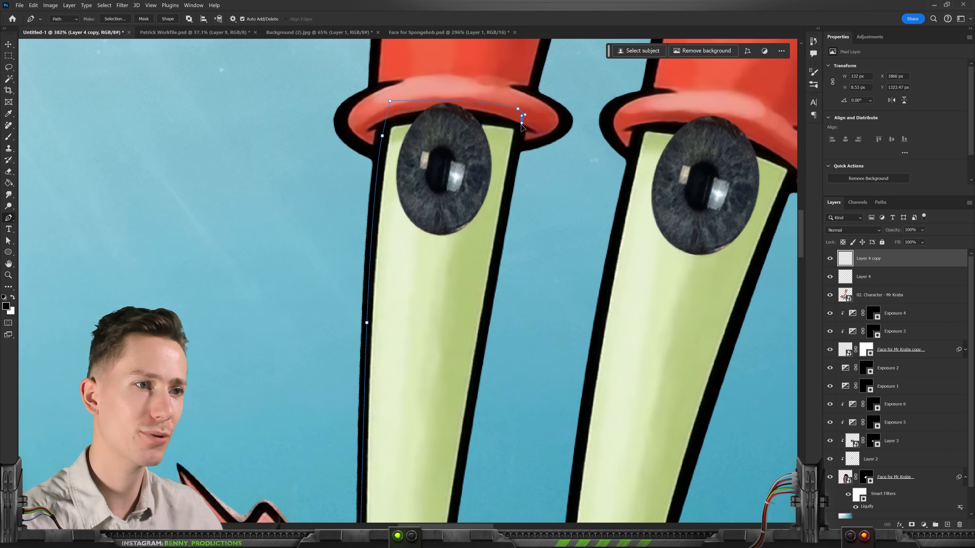
Step: Trace the first eyestalk with a Pen path down to its base on the head
scroll(472, 360, down, 3)
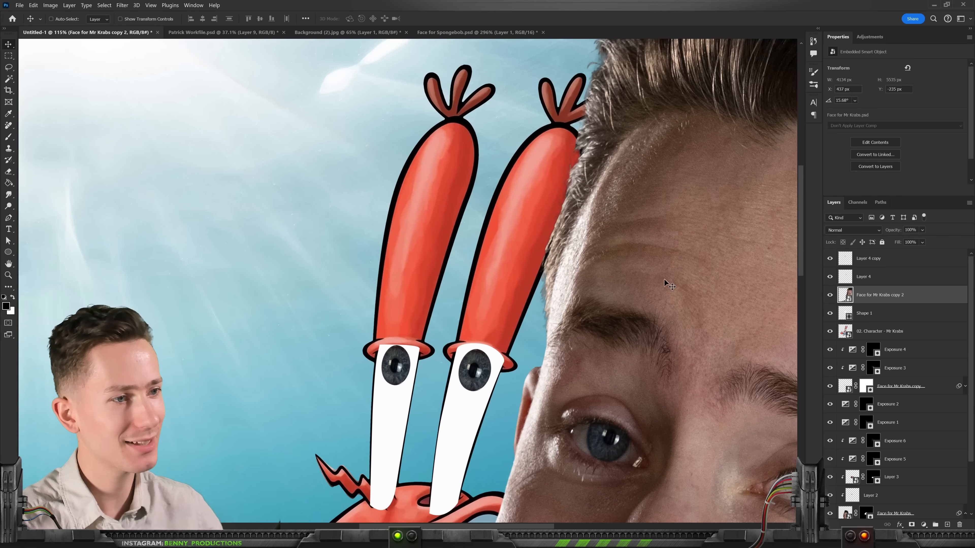
drag(668, 285, 618, 238)
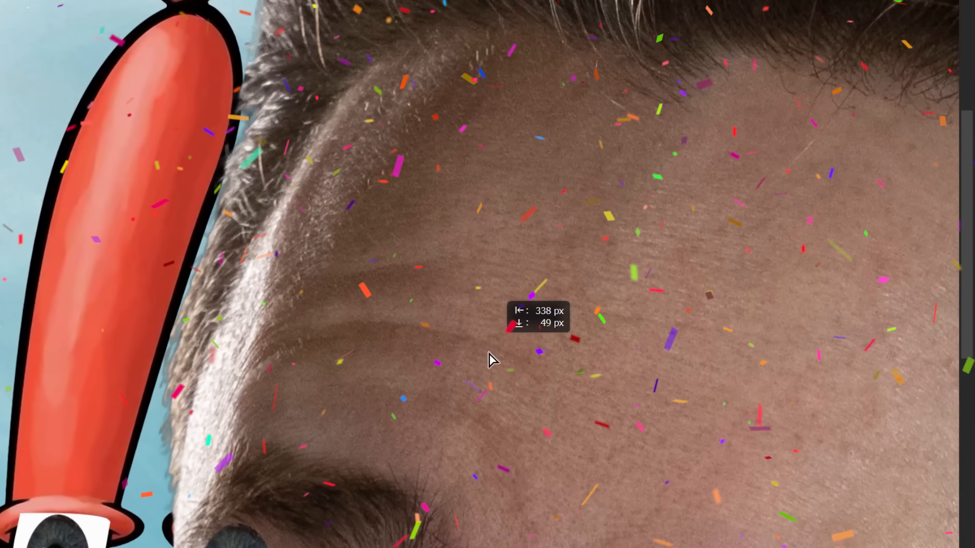
drag(489, 359, 461, 380)
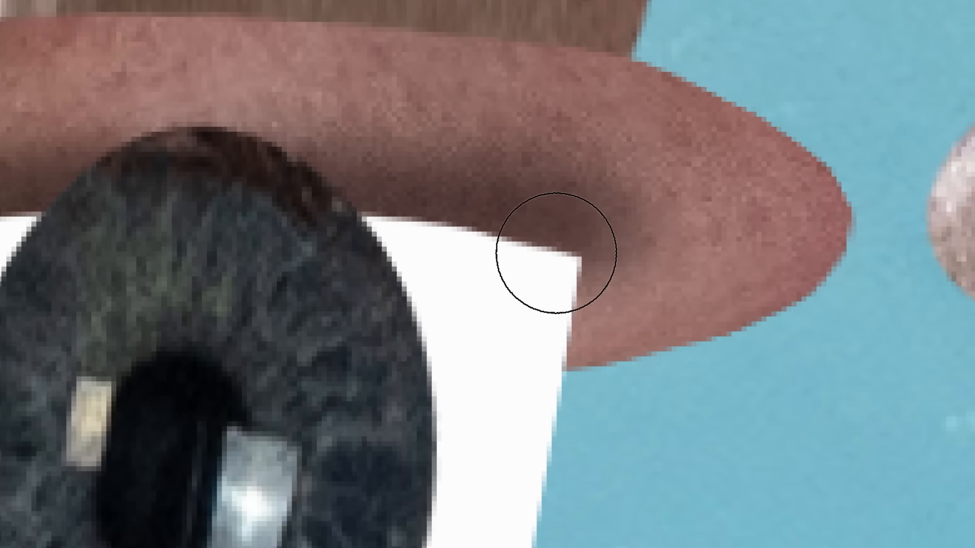
Step: Brush shading onto the ring around the first eye through the Exposure 7 layer mask
drag(651, 255, 630, 253)
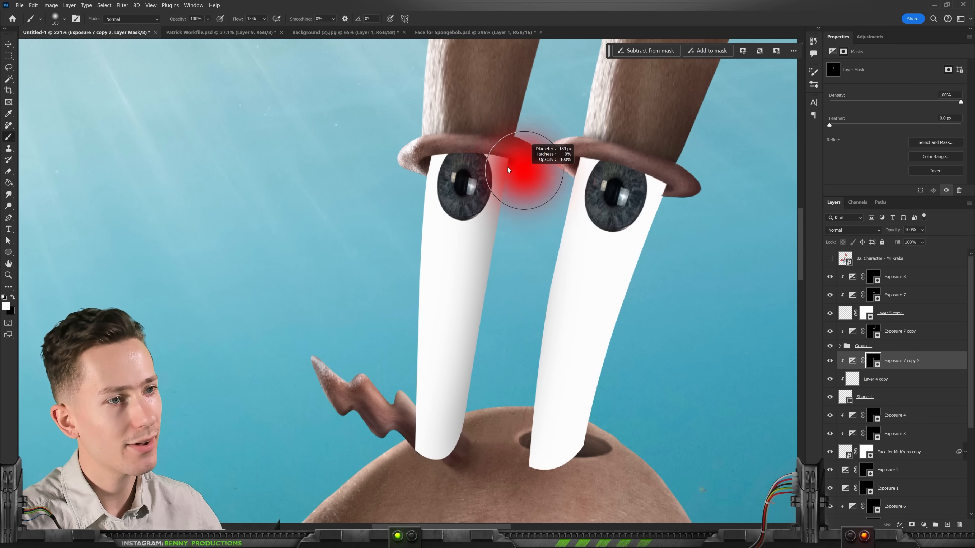
drag(508, 171, 503, 170)
scroll(507, 169, up, 6)
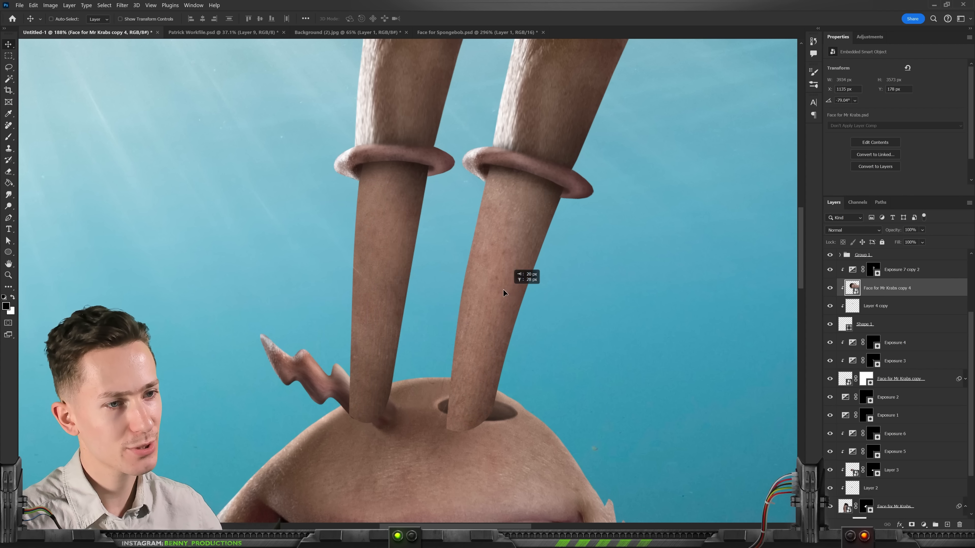
Step: Reposition the skin texture on the lower part of the second eyestalk
drag(474, 302, 476, 303)
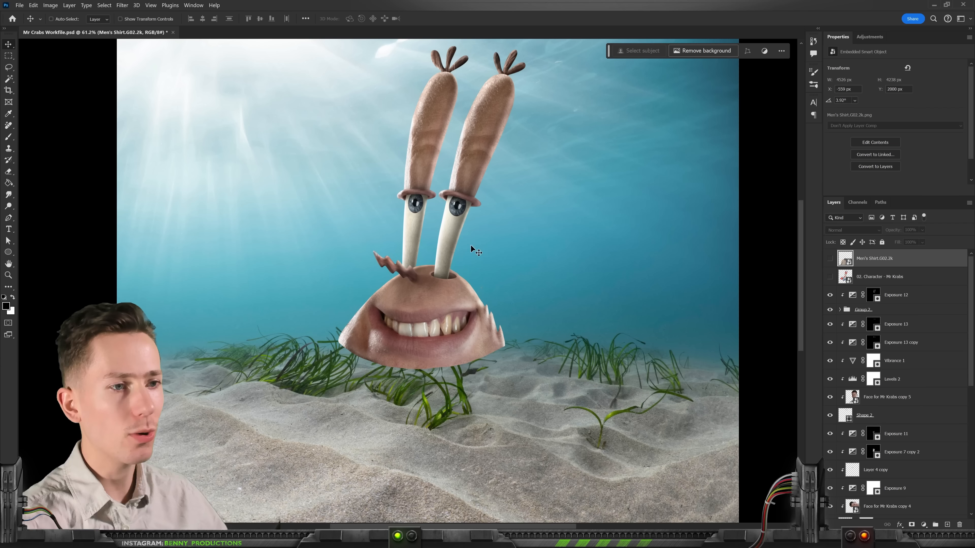
drag(473, 238, 525, 161)
scroll(477, 300, up, 2)
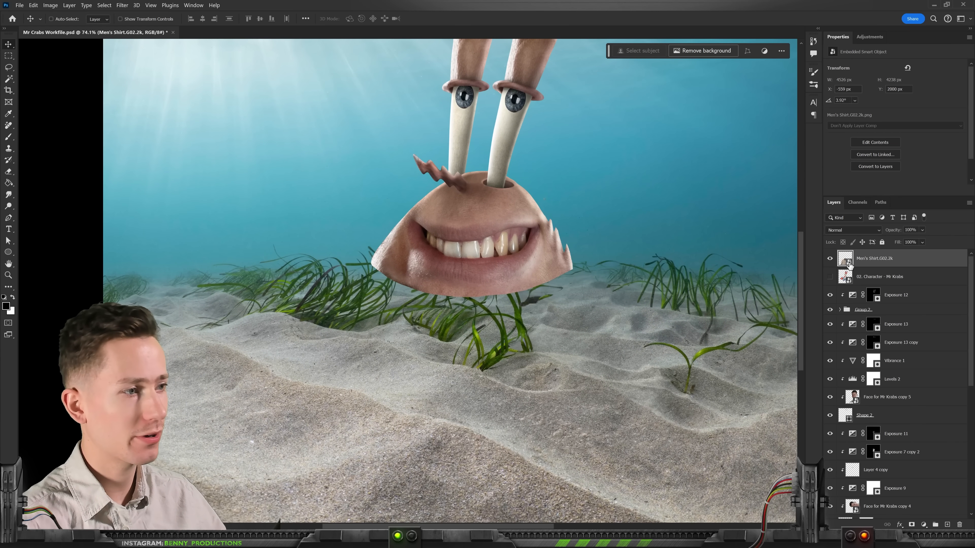
Step: Move the men's shirt beneath the head, show the Mr Krabs cartoon reference layer and hide the shirt
scroll(587, 309, down, 1)
drag(487, 307, 500, 262)
scroll(500, 262, up, 2)
drag(501, 211, 502, 243)
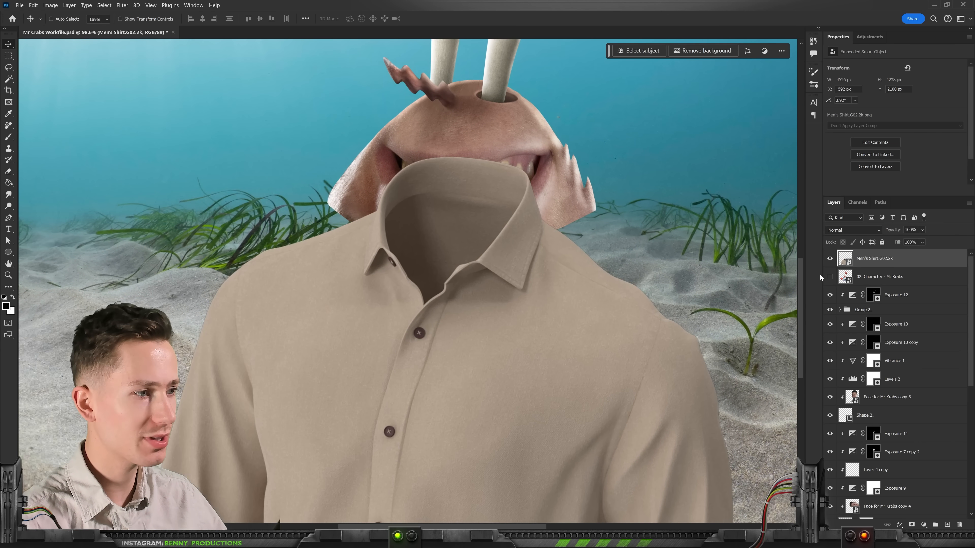
click(830, 276)
click(830, 258)
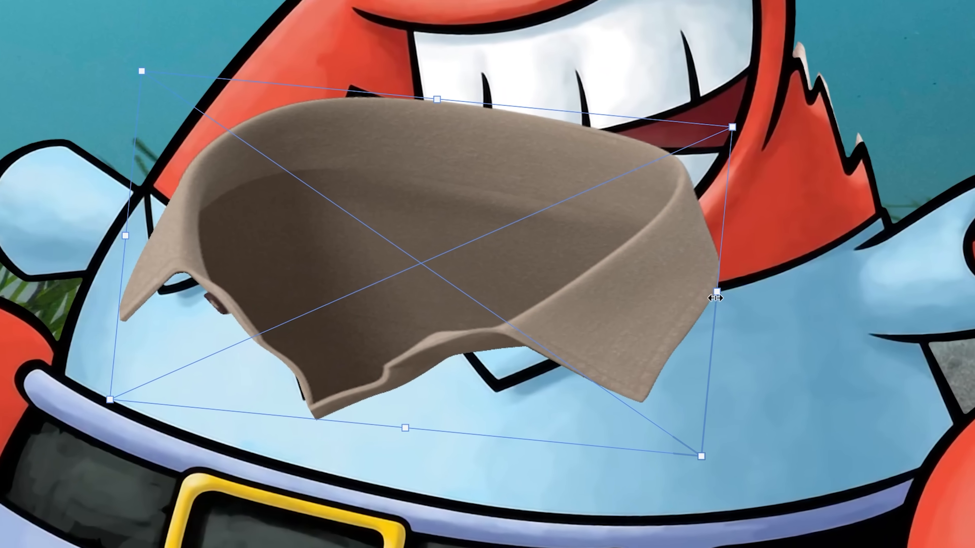
Step: Narrow the separate collar piece to about 772 px wide, and warp the shirt to the character's body
drag(719, 295, 637, 295)
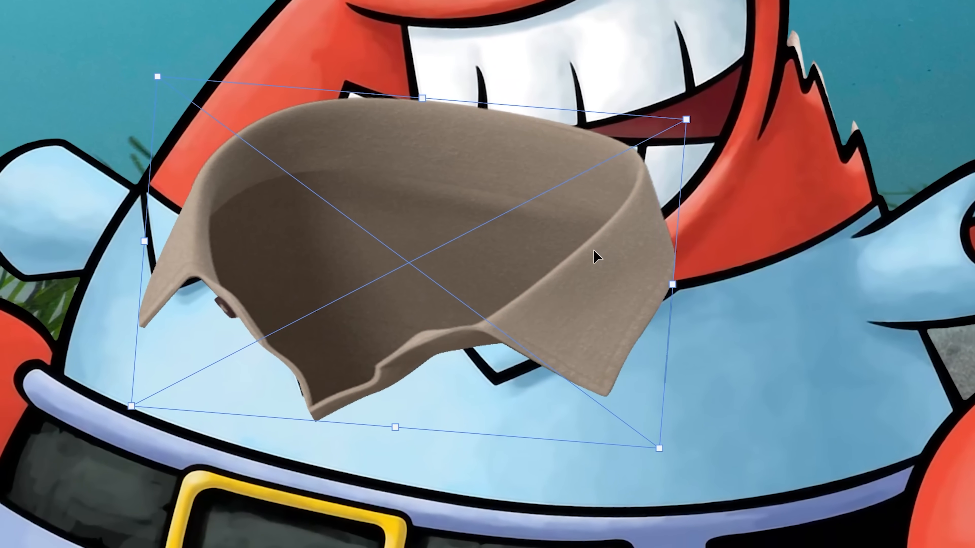
right_click(595, 252)
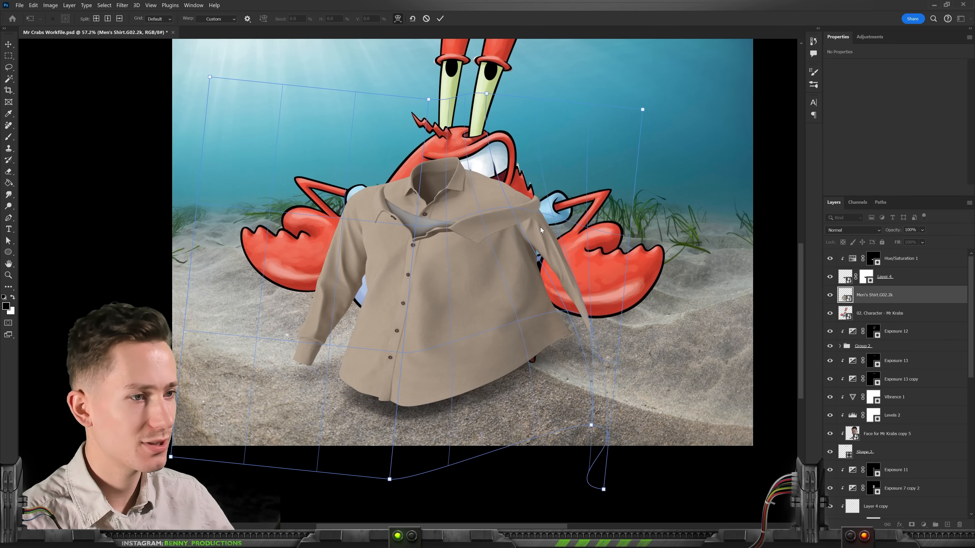
drag(207, 301, 198, 296)
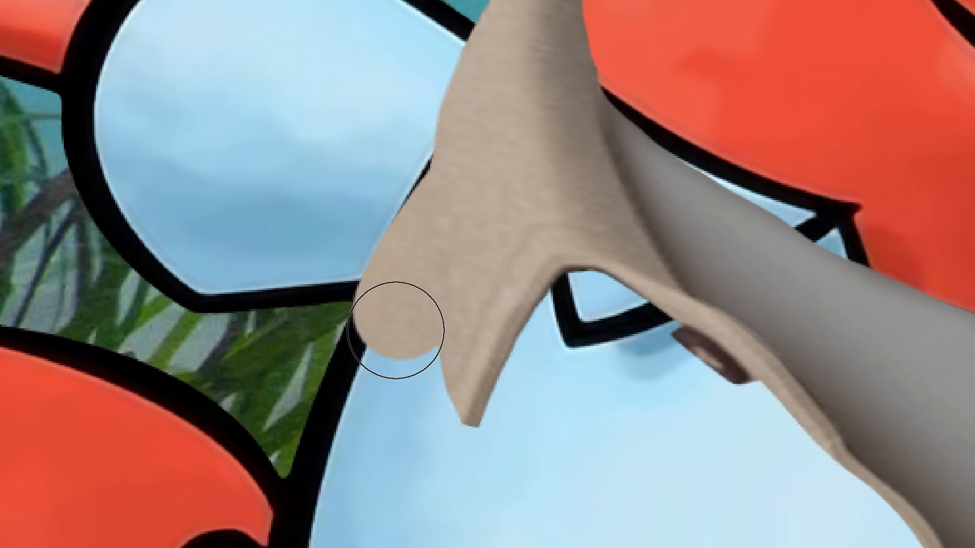
Step: Brush along the outer edge of the shirt collar to clean its shape, and shift the shirt's hue toward blue
mouse_move(396, 331)
mouse_down()
mouse_move(353, 466)
mouse_move(334, 462)
mouse_up()
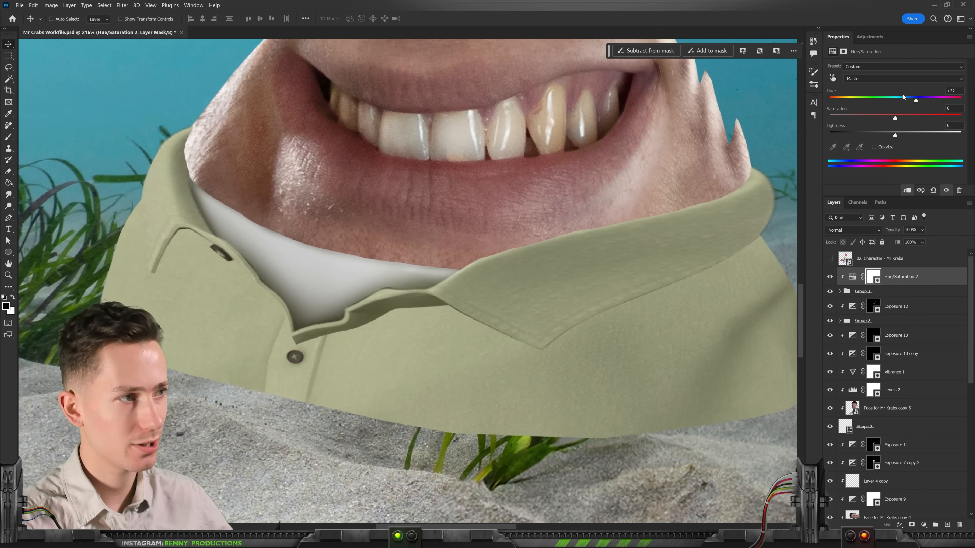
drag(902, 94, 824, 110)
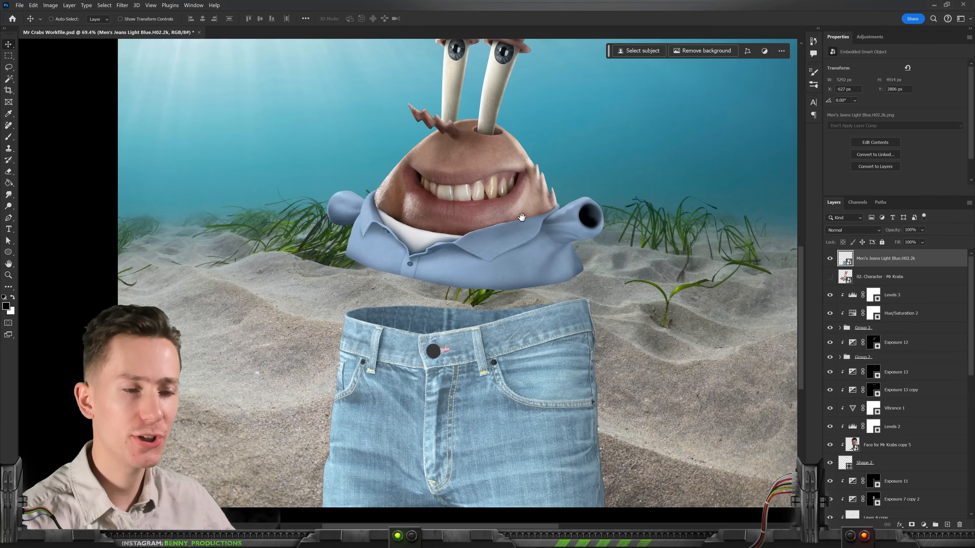
Step: Mask the lower edge of the light blue jeans to follow the cartoon's rounded trousers
drag(522, 217, 509, 237)
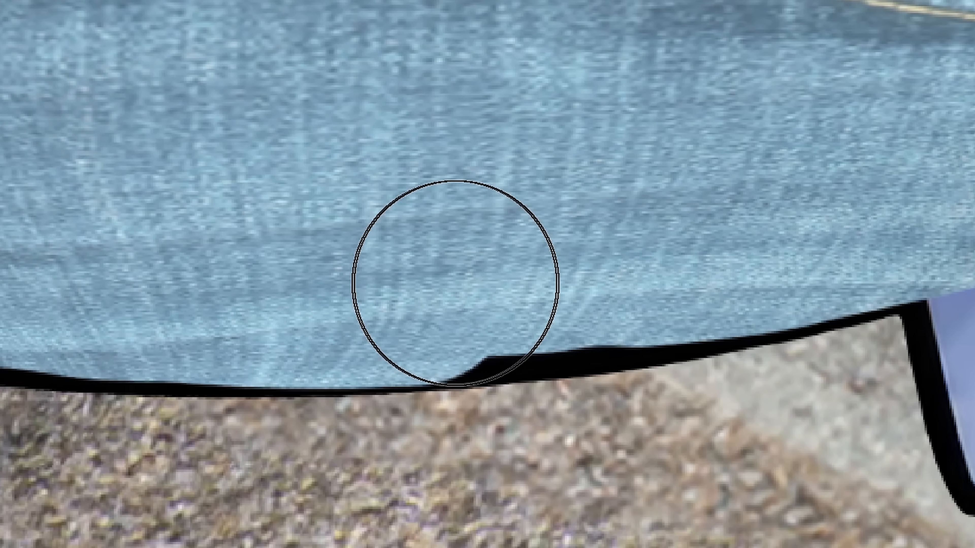
drag(456, 284, 793, 230)
drag(908, 132, 201, 301)
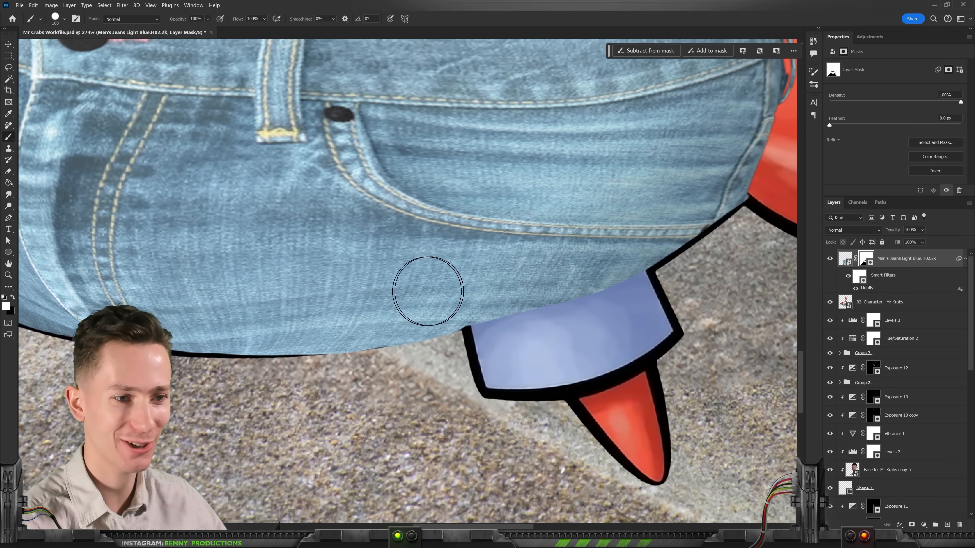
scroll(329, 341, up, 1)
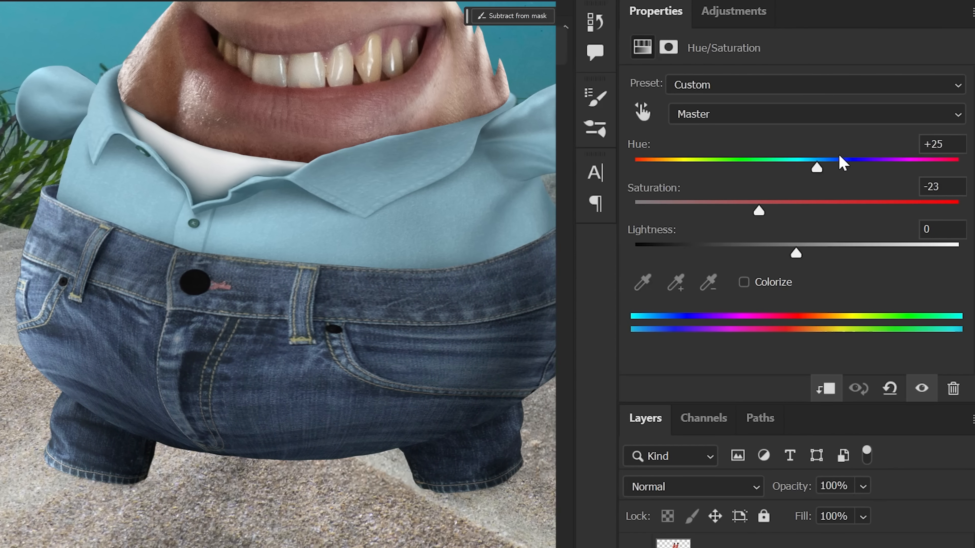
Step: Set the jeans' hue to +22 and brush shading onto the shirt's collar area
drag(816, 165, 844, 165)
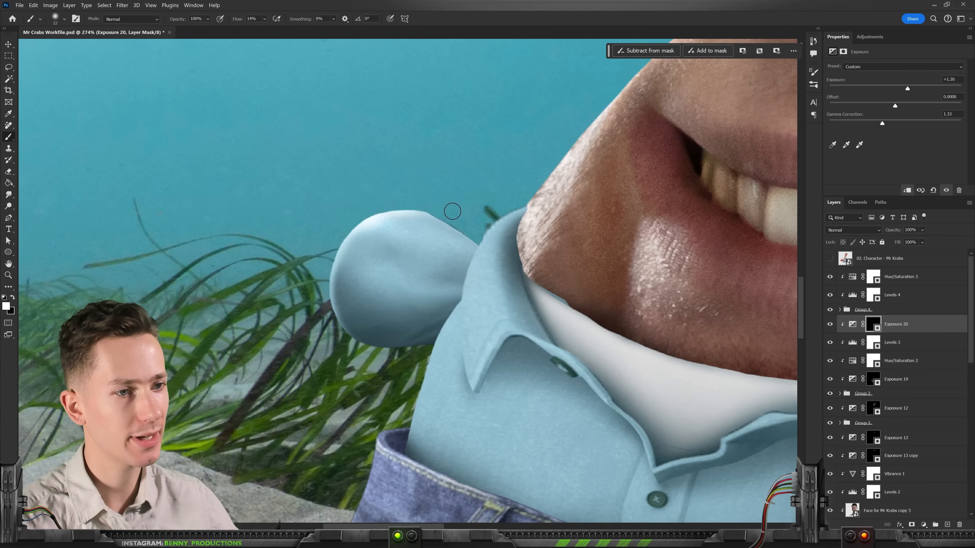
scroll(453, 212, down, 3)
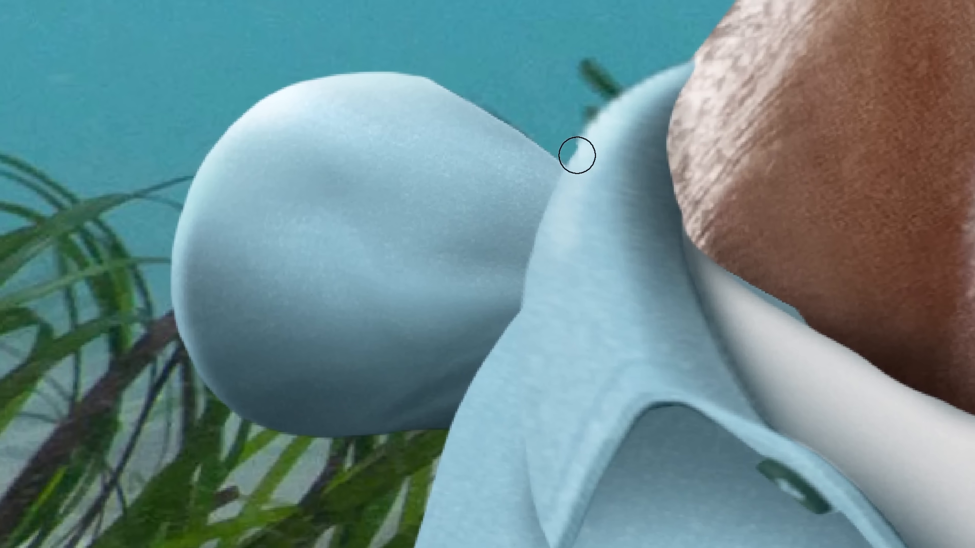
alt+right_click(564, 241)
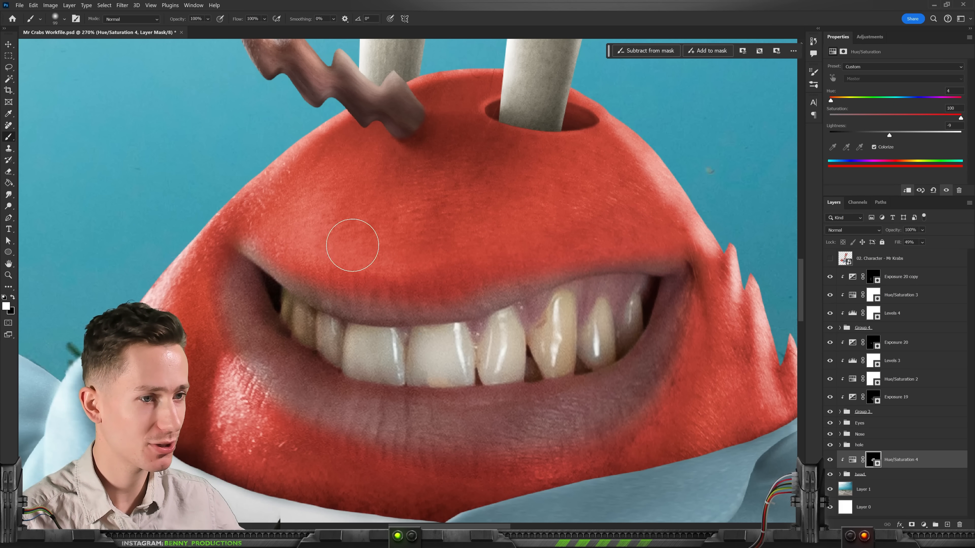
Step: Paint the red Hue/Saturation adjustment over the lip above the teeth through its layer mask
scroll(545, 219, down, 2)
scroll(485, 305, up, 4)
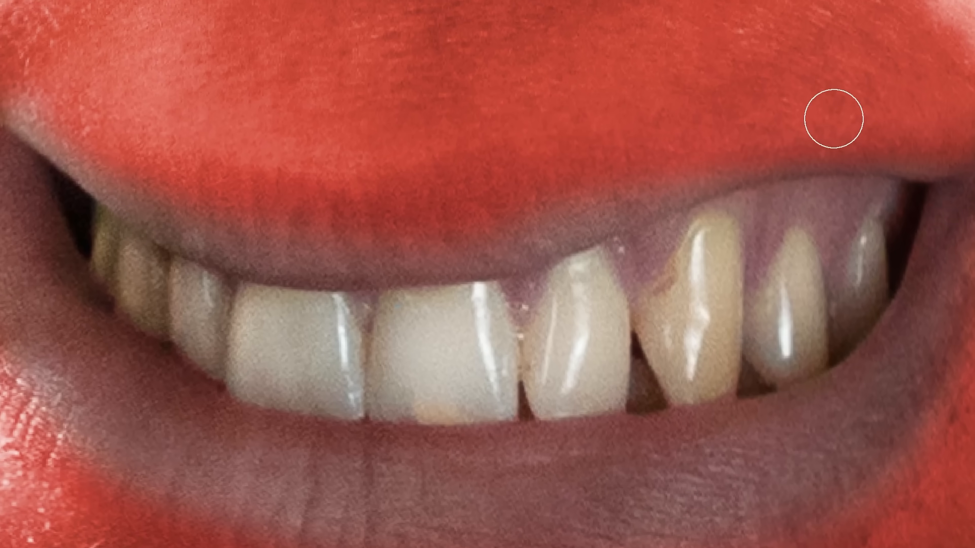
drag(674, 182, 525, 228)
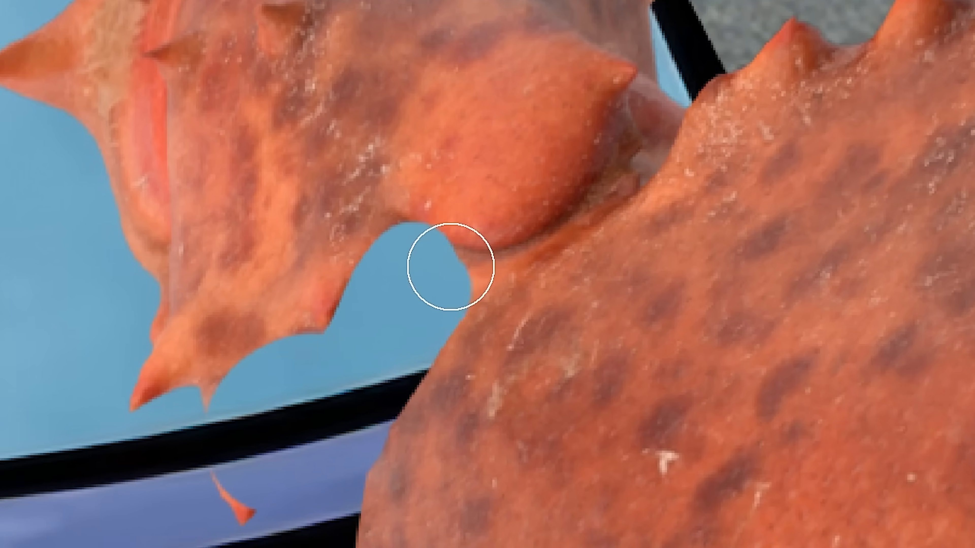
Step: Mask away the excess parts of the lobster claw, and brush shading along the claw's lower edge
mouse_move(451, 267)
mouse_down()
mouse_move(650, 89)
mouse_move(625, 120)
mouse_up()
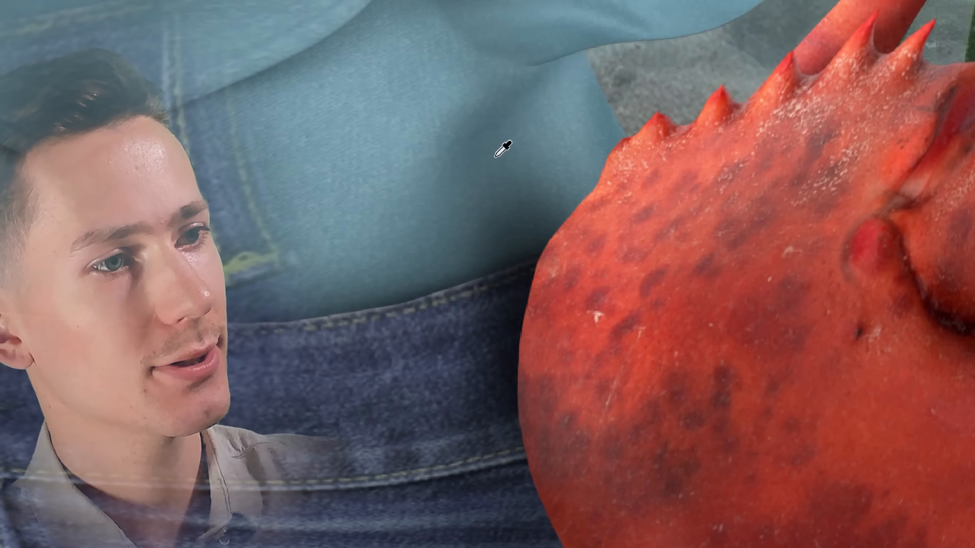
scroll(495, 157, down, 3)
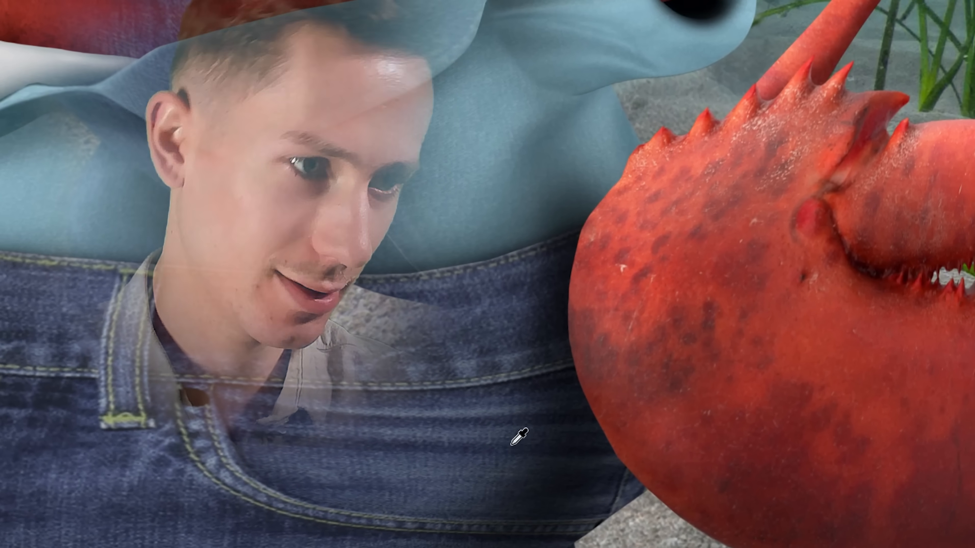
drag(548, 418, 686, 407)
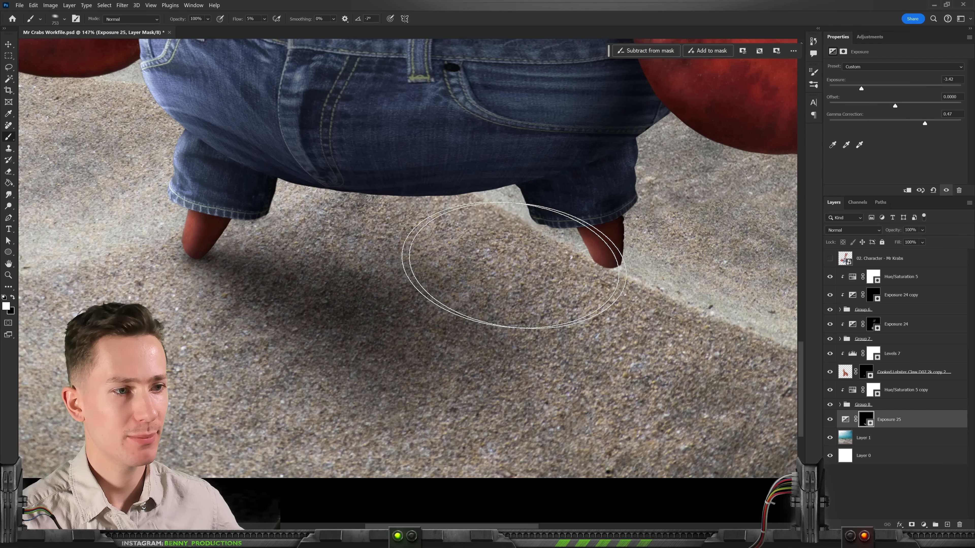
Step: Paint a soft shadow on the sand beneath the legs through the Exposure 25 layer mask
drag(693, 300, 468, 305)
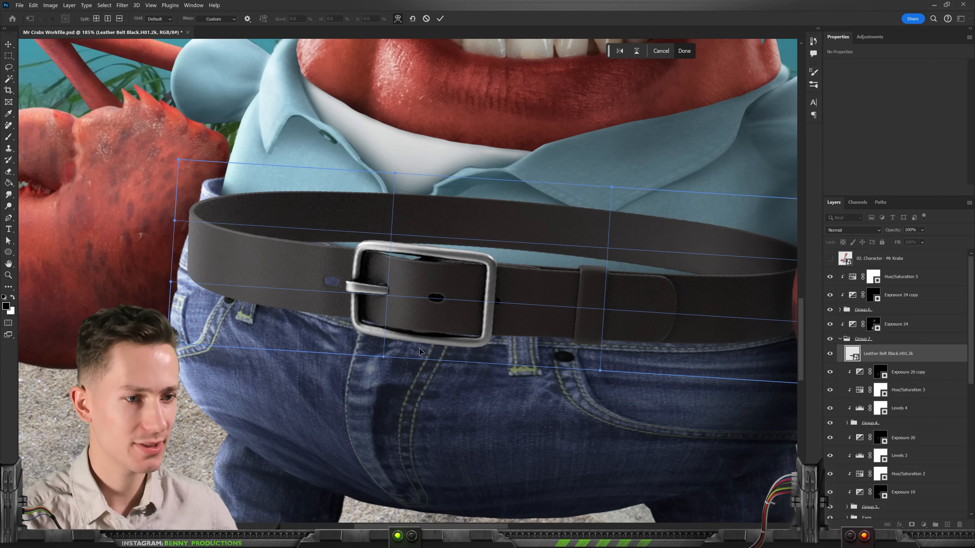
Step: Warp the black leather belt around the jeans' waist and paint its buckle gold
drag(417, 359, 417, 361)
drag(428, 250, 430, 270)
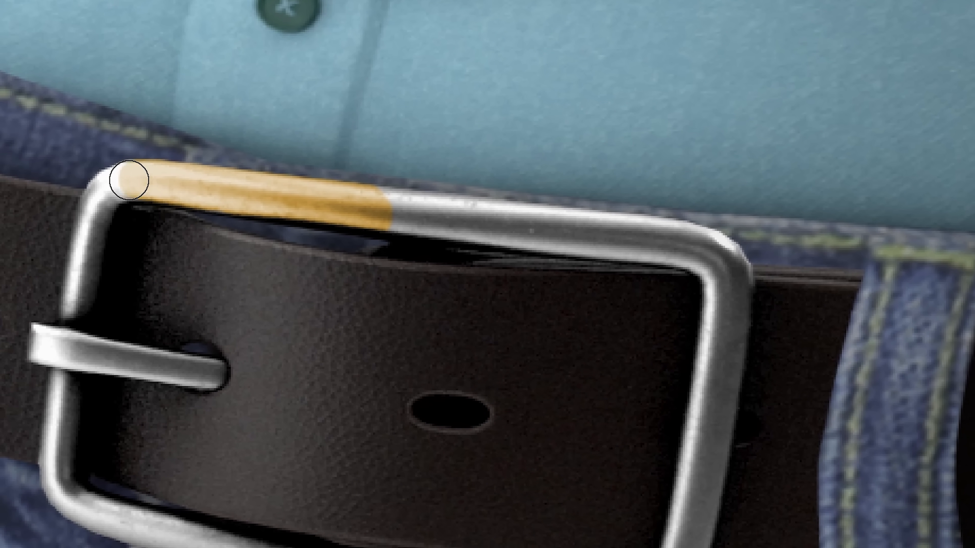
mouse_move(142, 202)
mouse_down()
mouse_move(121, 271)
mouse_move(122, 242)
mouse_move(150, 245)
mouse_up()
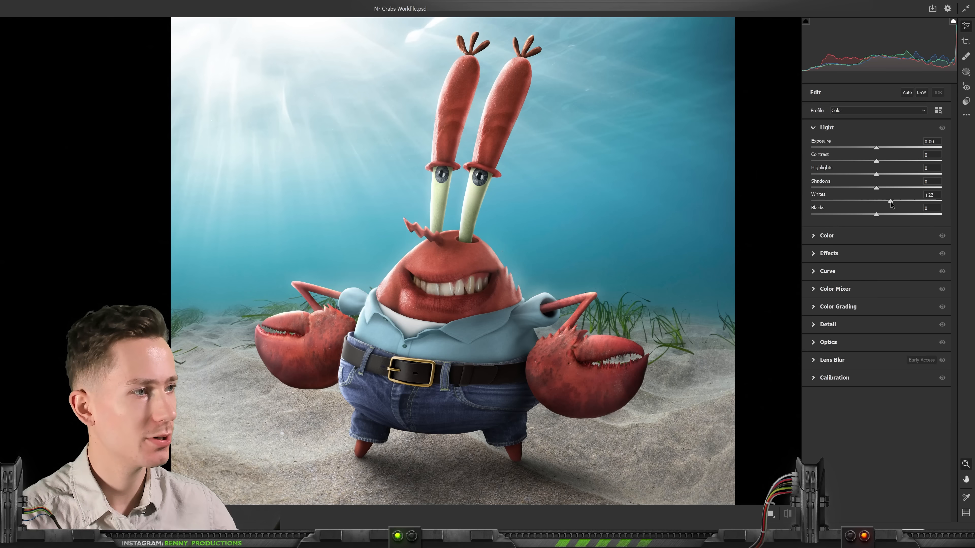
Step: Adjust the shadows of the Mr Krabs composite with the Camera Raw filter
drag(885, 189, 876, 190)
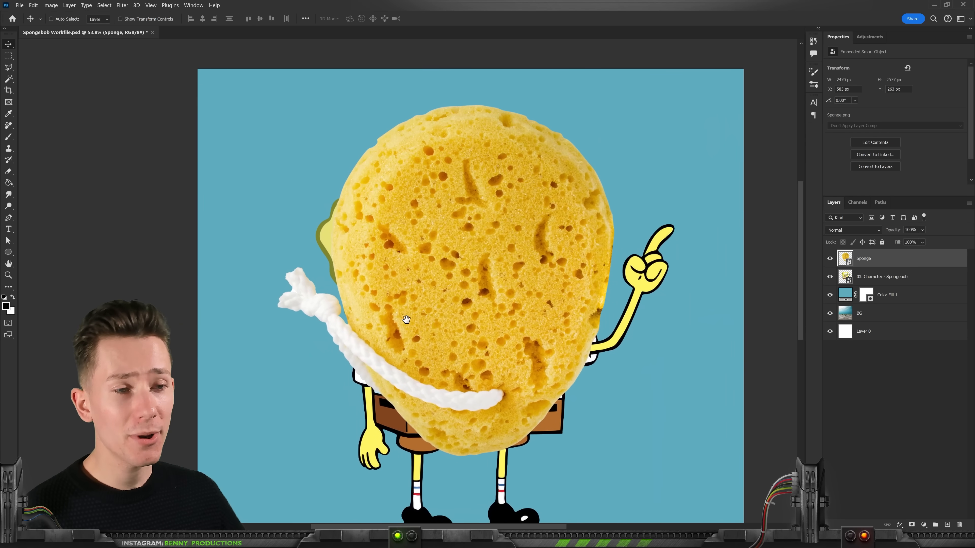
Step: Position the sponge image over the cartoon SpongeBob's body
scroll(471, 196, up, 3)
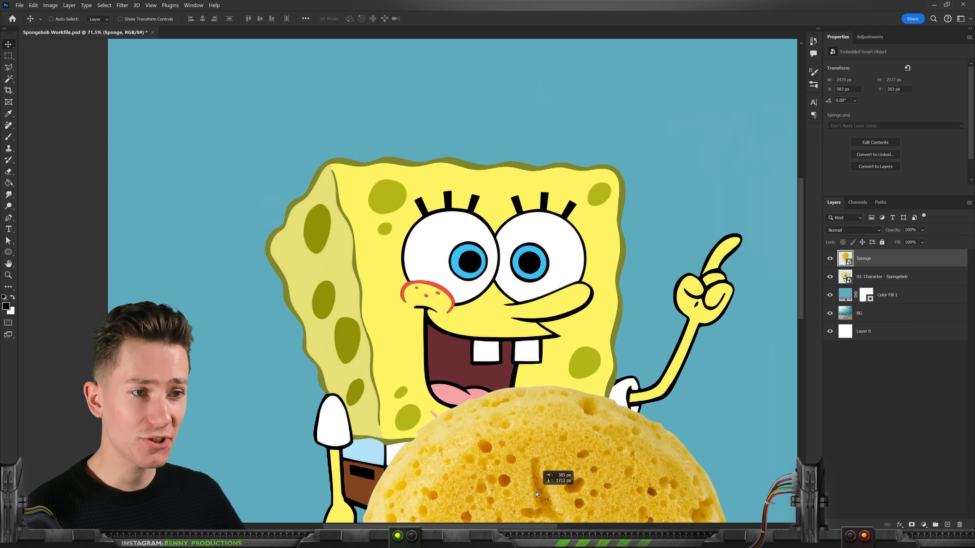
drag(461, 186, 460, 187)
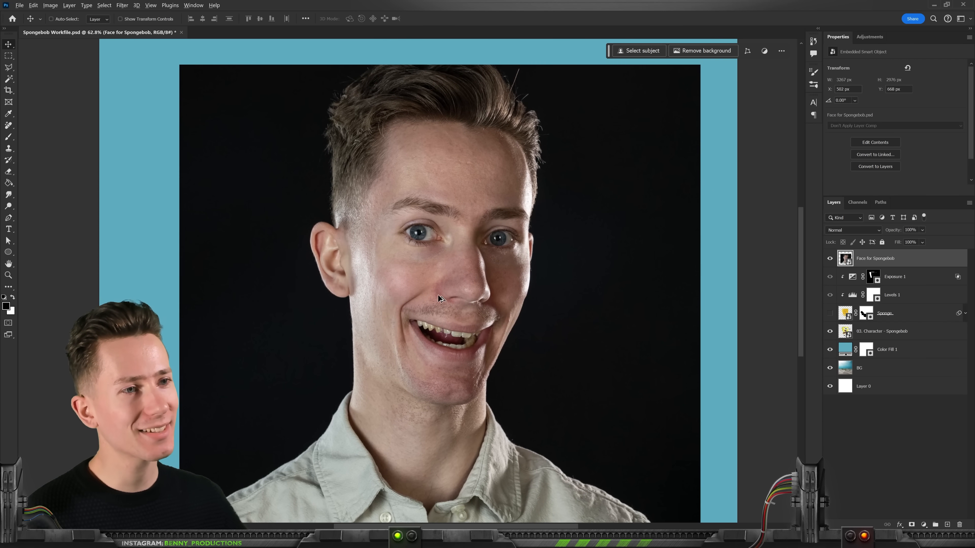
scroll(438, 295, up, 5)
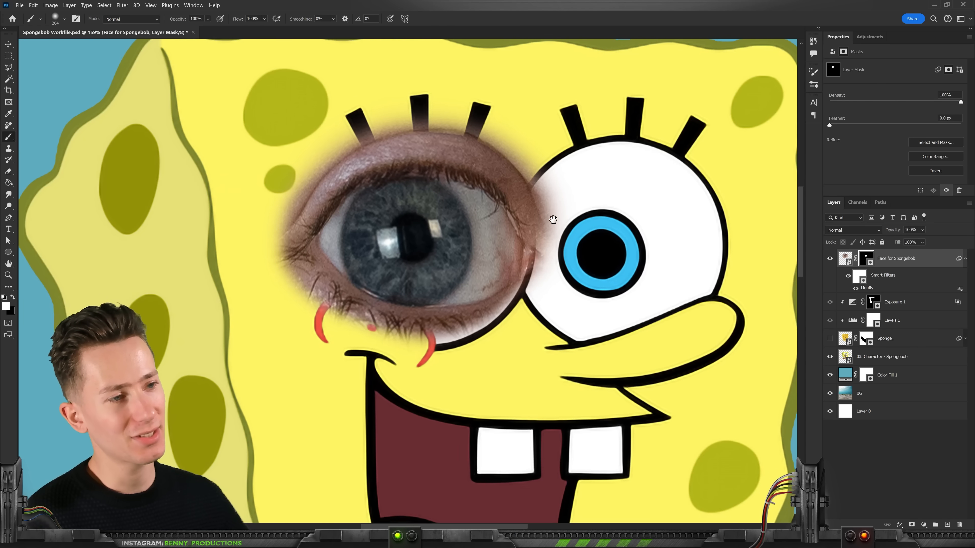
Step: Refine the layer mask that blends the photographed eye over SpongeBob's first eye
scroll(511, 175, up, 3)
scroll(589, 250, down, 6)
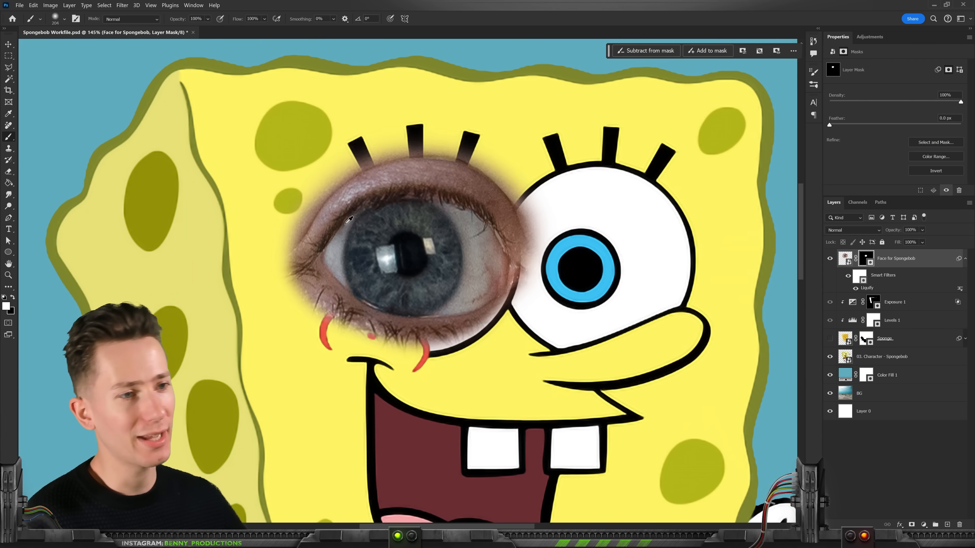
scroll(365, 240, up, 2)
drag(432, 226, 473, 224)
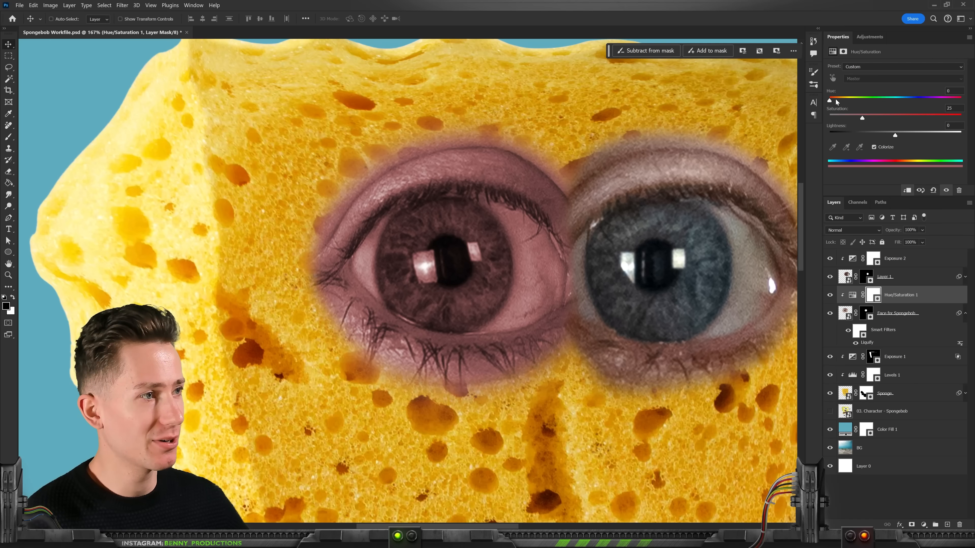
Step: Colorize the first eye with hue 40 and saturation 65, and raise its lightness slightly
drag(862, 118, 915, 118)
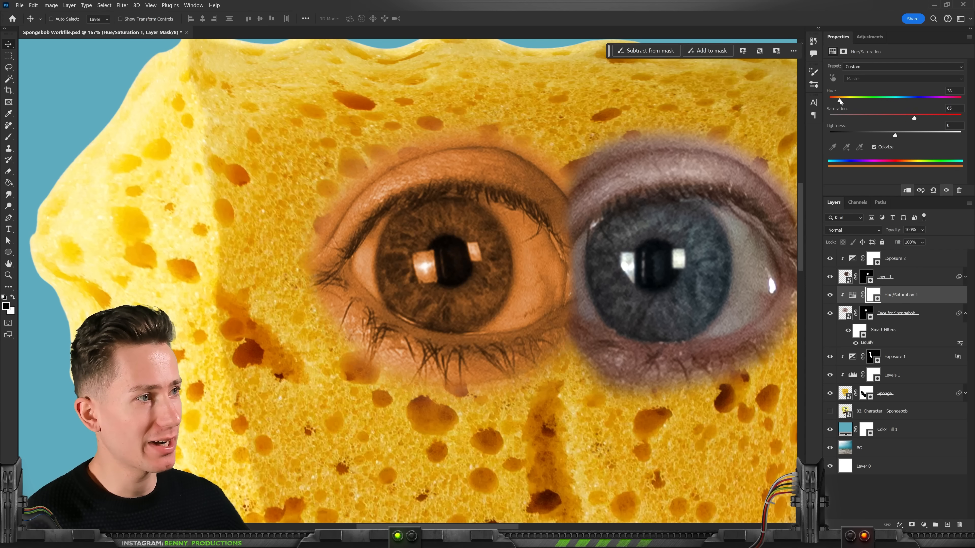
drag(840, 99, 843, 101)
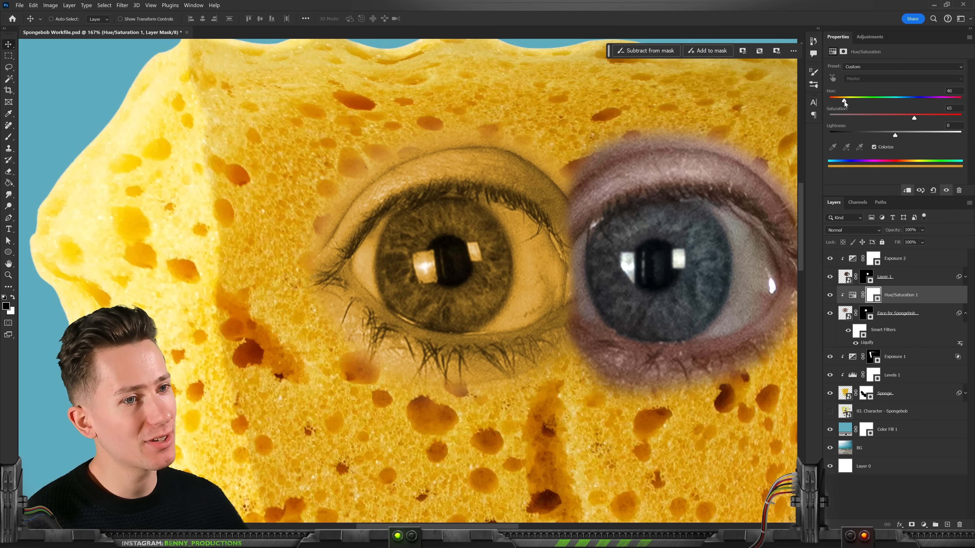
drag(892, 133, 901, 134)
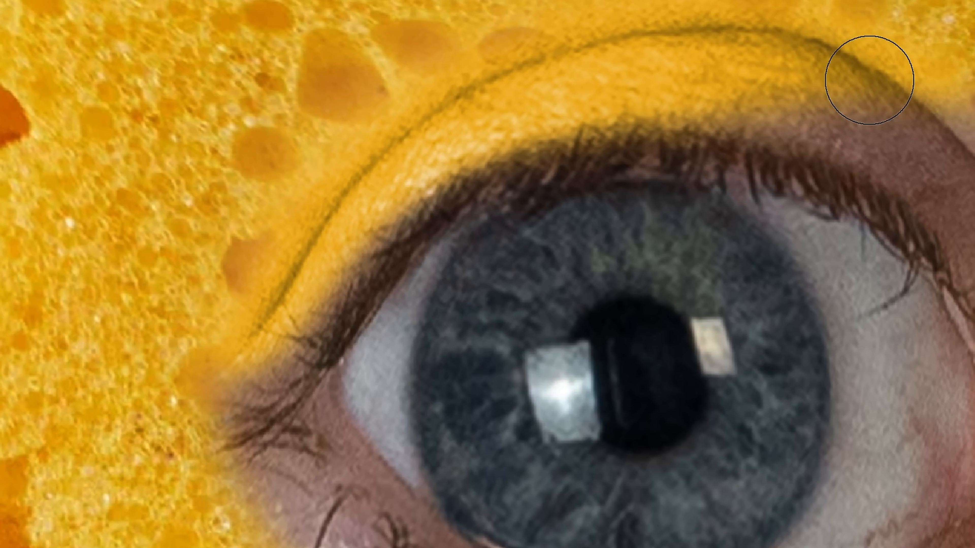
Step: Paint the yellow colour adjustment over the first eye's upper eyelid up to its inner corner
mouse_move(869, 80)
mouse_down()
mouse_move(881, 126)
mouse_move(836, 152)
mouse_up()
drag(496, 111, 555, 120)
drag(622, 204, 664, 283)
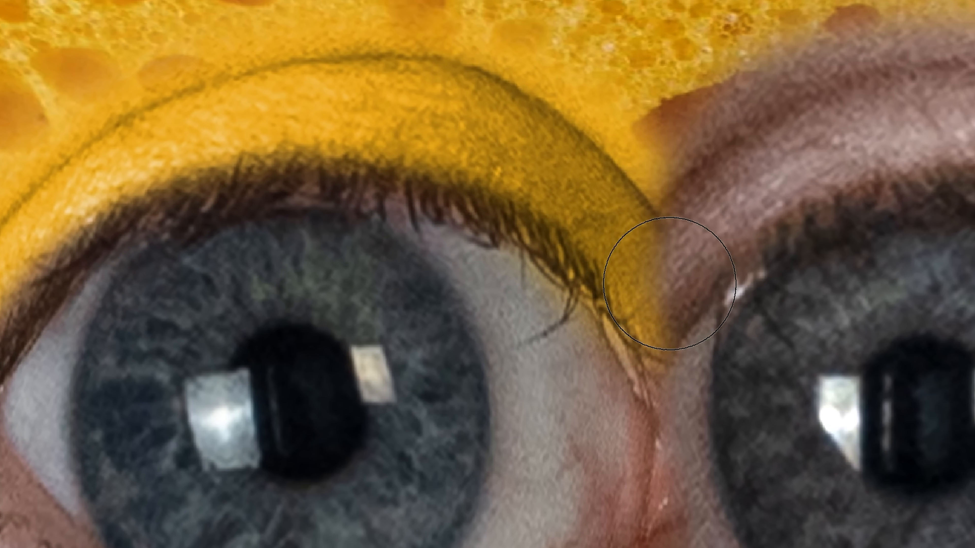